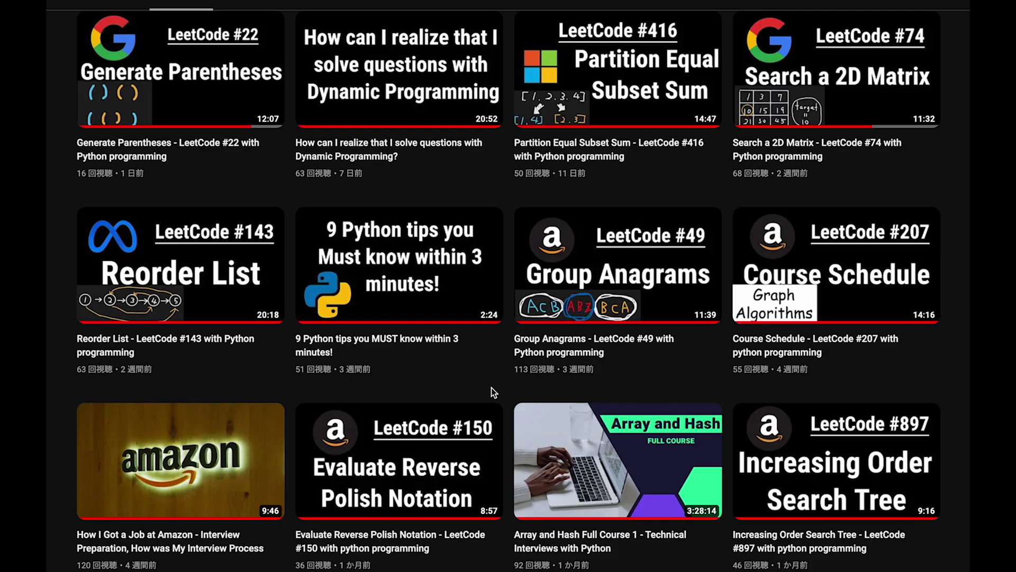
scroll(491, 387, "down", 3)
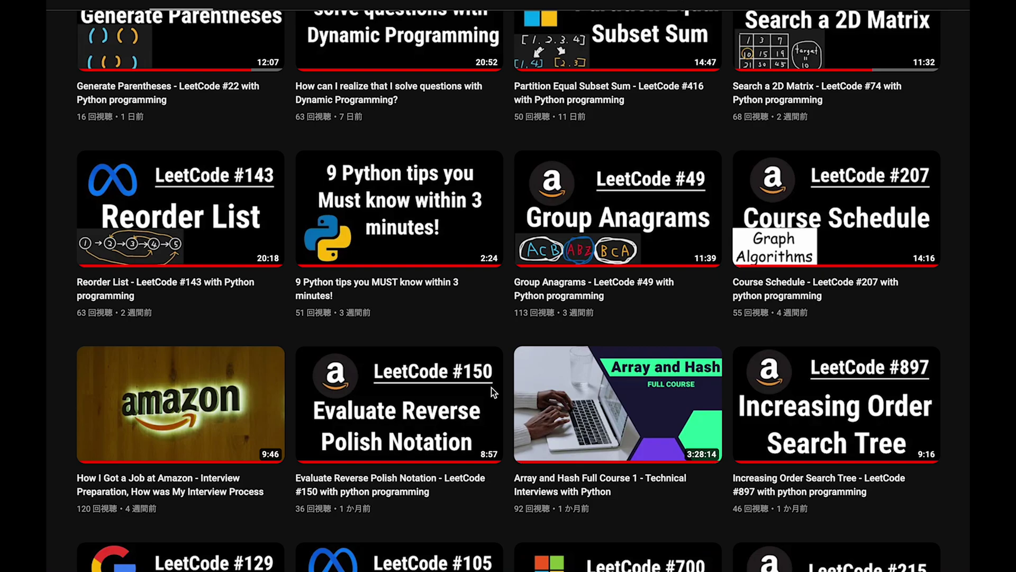
scroll(491, 388, "down", 3)
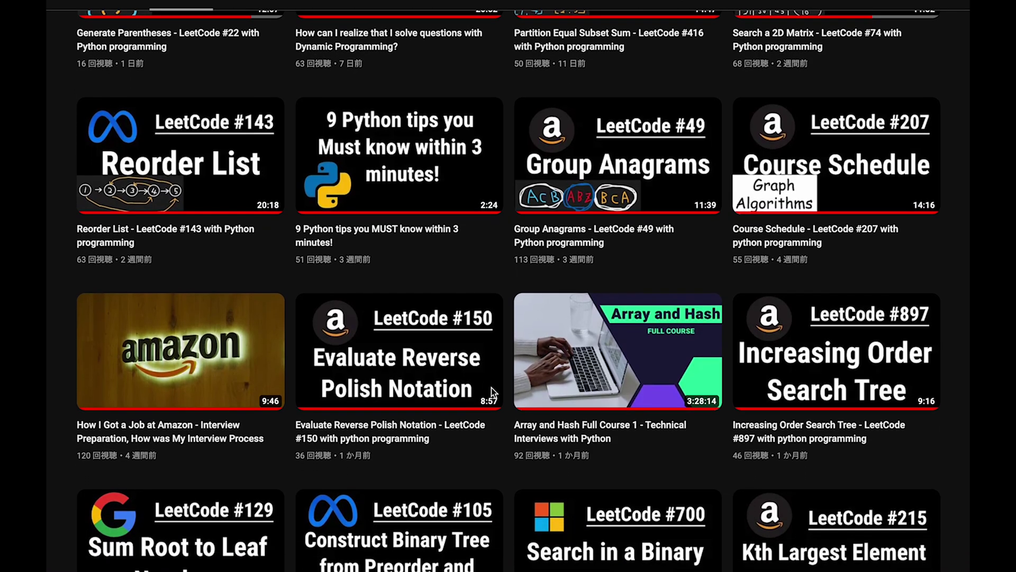
scroll(491, 388, "down", 4)
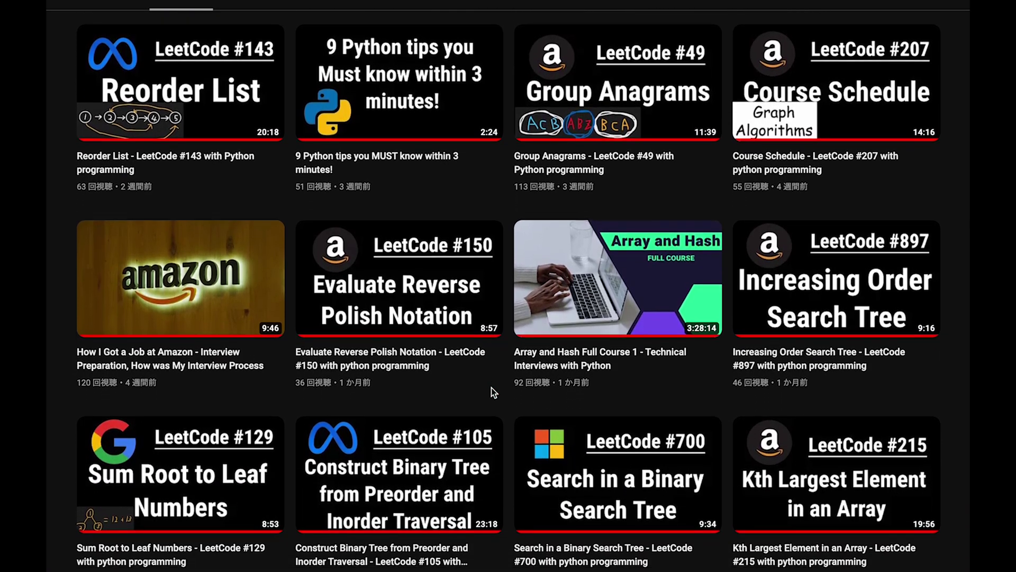
scroll(491, 387, "down", 1)
scroll(492, 388, "down", 1)
scroll(491, 387, "down", 1)
scroll(492, 387, "down", 1)
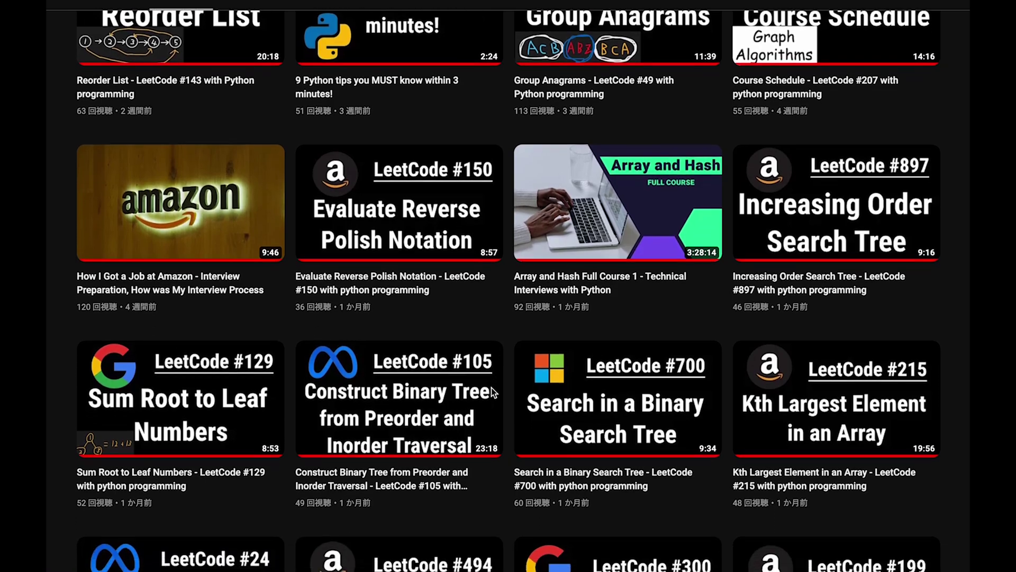
scroll(492, 388, "down", 1)
scroll(492, 388, "down", 1)
scroll(491, 388, "down", 1)
scroll(492, 388, "down", 1)
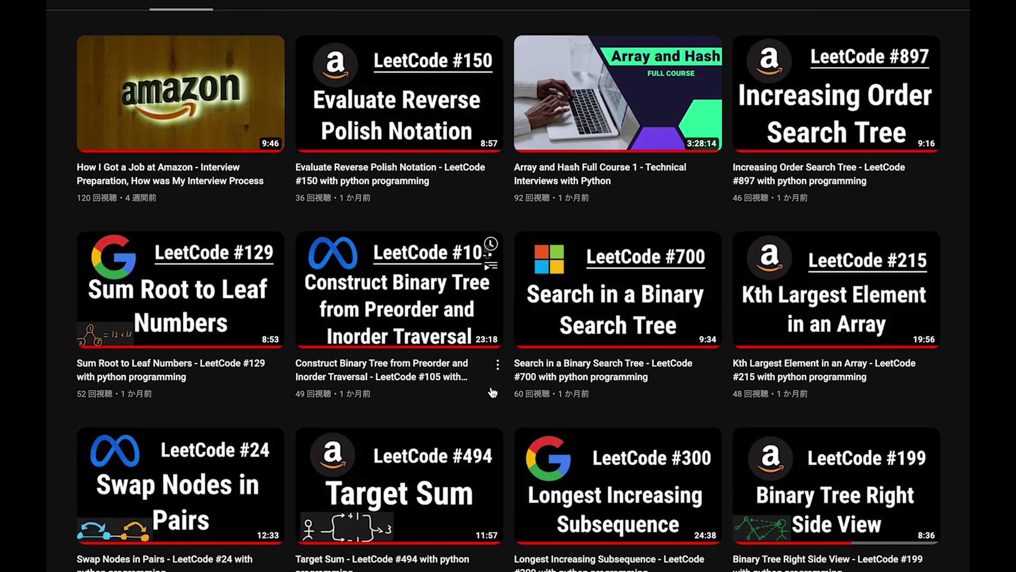
scroll(492, 391, "down", 1)
scroll(491, 391, "down", 1)
scroll(491, 391, "down", 1)
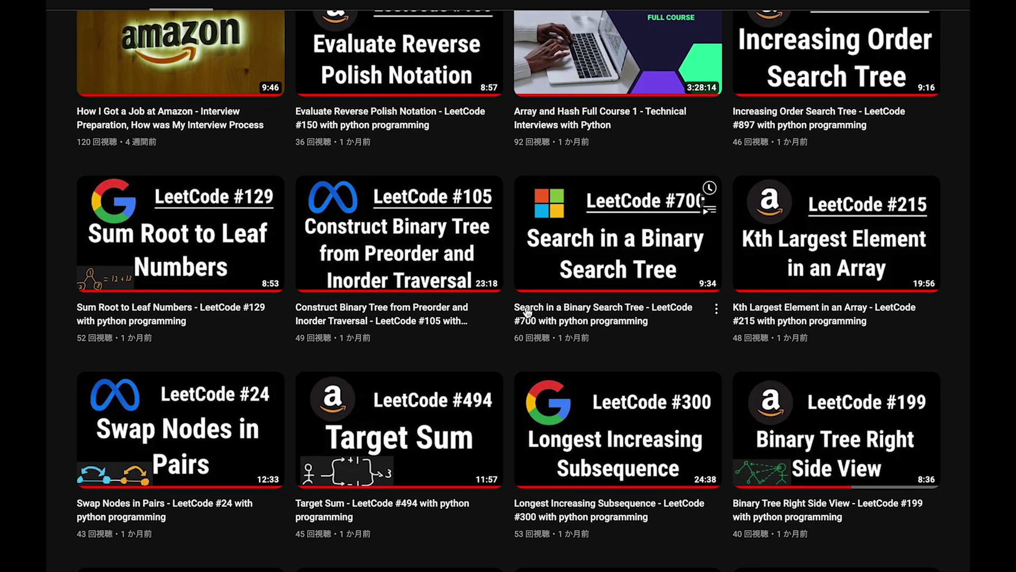
scroll(527, 312, "down", 1)
scroll(527, 312, "down", 1)
scroll(527, 312, "down", 1)
scroll(526, 312, "down", 1)
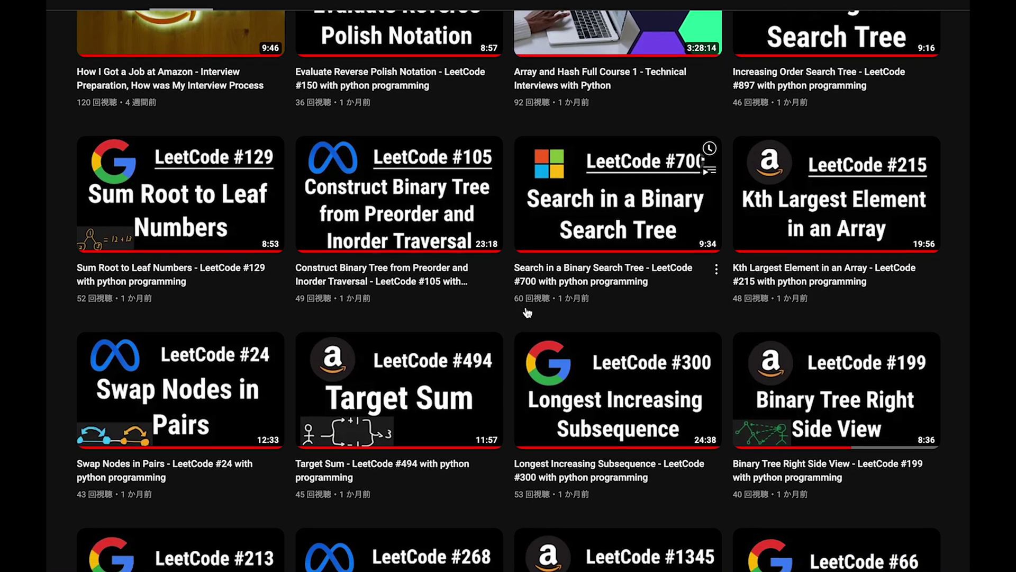
scroll(527, 312, "down", 1)
scroll(526, 312, "up", 1)
scroll(527, 311, "up", 1)
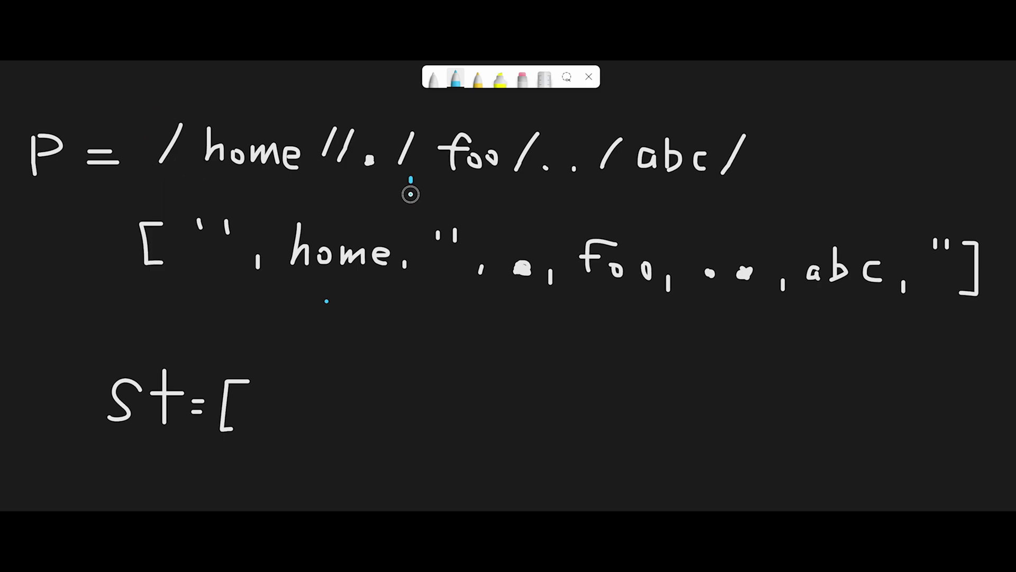
Draw a blue arrow from the slash in /home//./foo/../abc/ down to the split list.
mouse_move(410, 177)
left_mouse_down()
mouse_move(410, 212)
mouse_move(419, 205)
left_mouse_up()
Write home into the stack after St=[ with the blue pen.
mouse_move(272, 387)
left_mouse_down()
mouse_move(295, 425)
mouse_move(317, 417)
mouse_move(378, 433)
left_mouse_up()
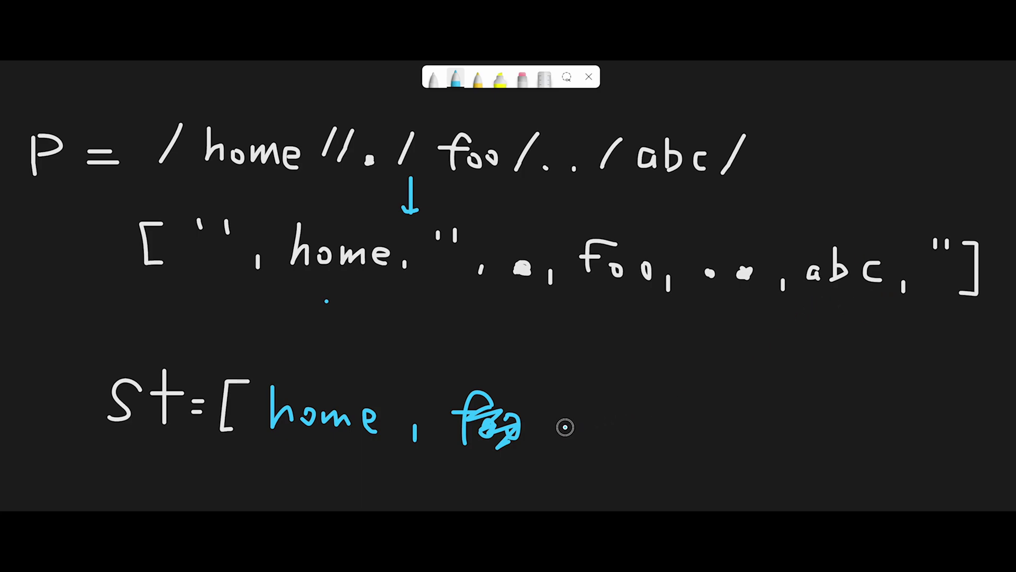
Push abc onto the stack after the crossed-out foo and begin writing /home beside it.
left_click(565, 430)
left_click_drag(600, 418, 607, 439)
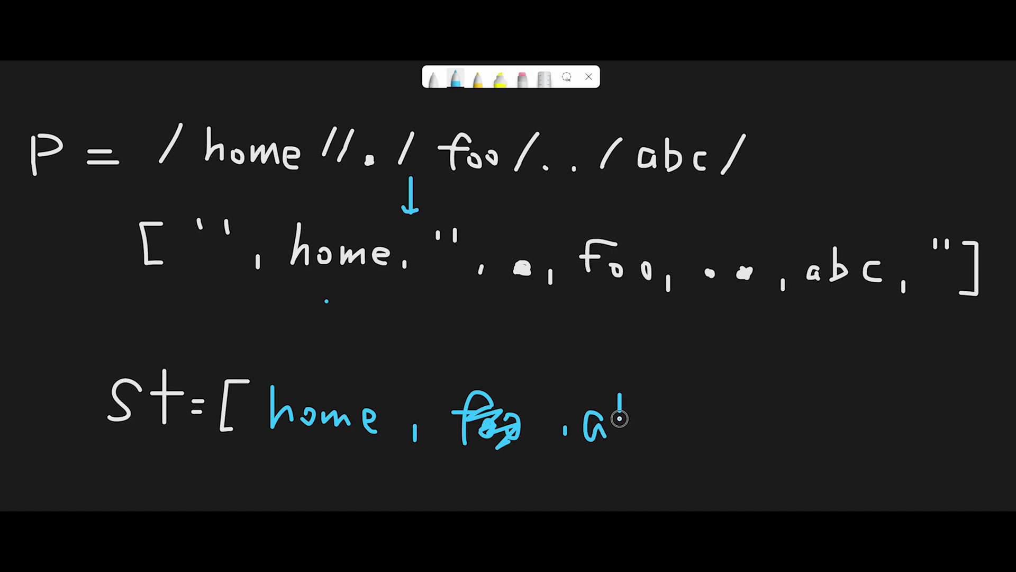
left_click_drag(620, 394, 619, 441)
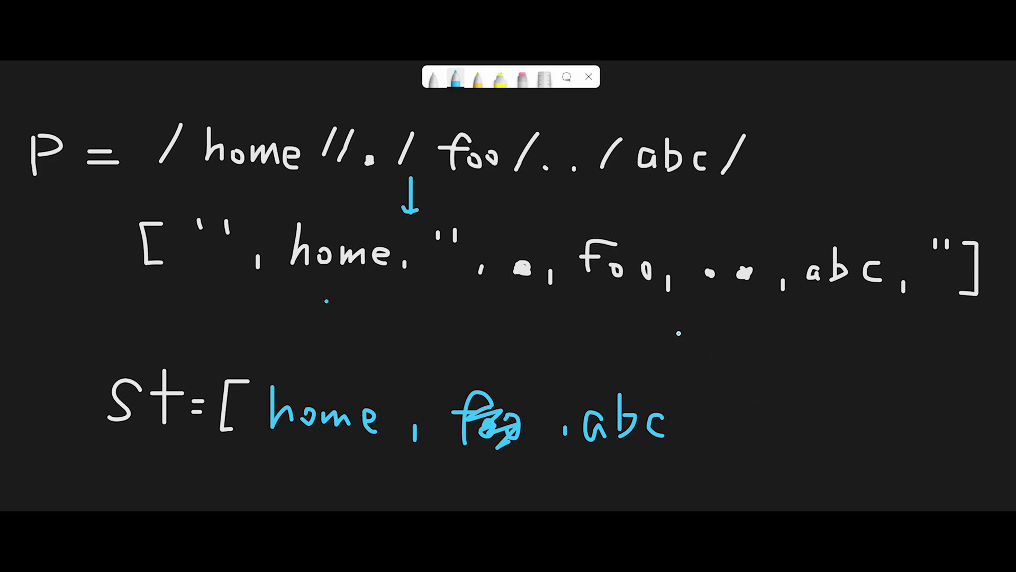
left_click_drag(679, 333, 666, 376)
mouse_move(706, 334)
left_mouse_down()
mouse_move(719, 373)
mouse_move(783, 377)
mouse_move(786, 389)
left_mouse_up()
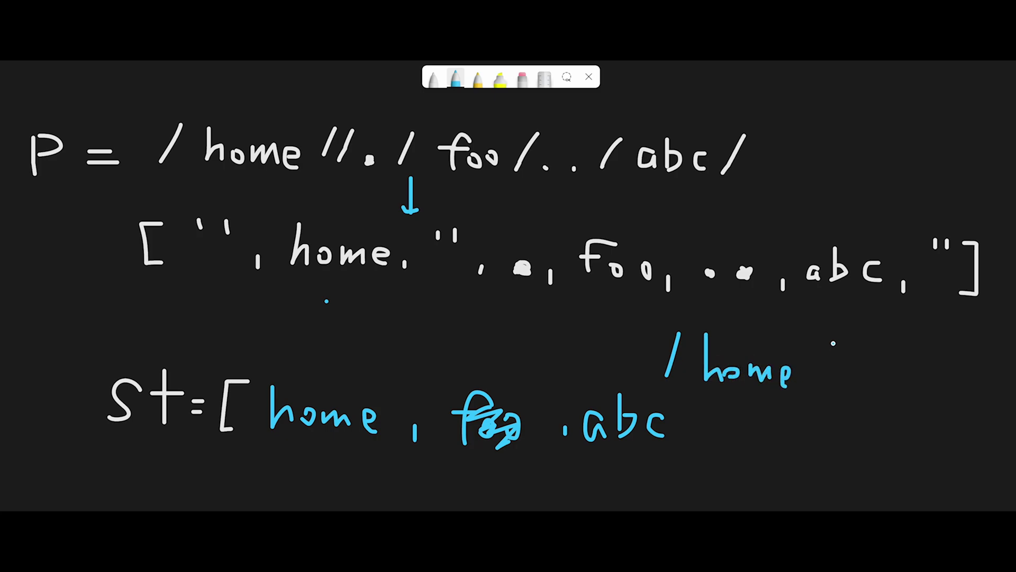
Finish the result path as /home/abc and draw an ellipse around it.
mouse_move(841, 337)
left_mouse_down()
mouse_move(817, 393)
mouse_move(865, 389)
left_mouse_up()
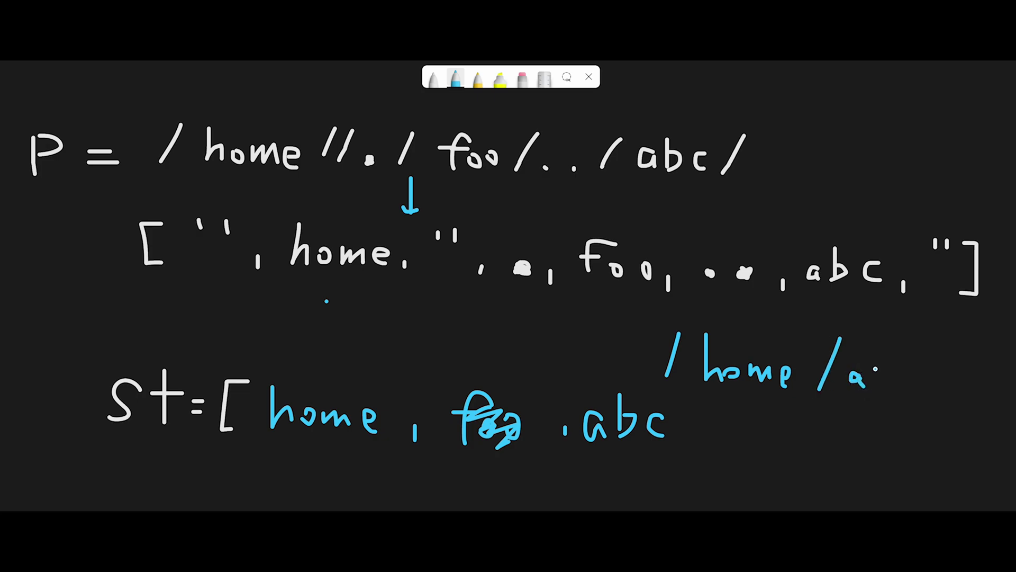
left_click_drag(881, 349, 883, 395)
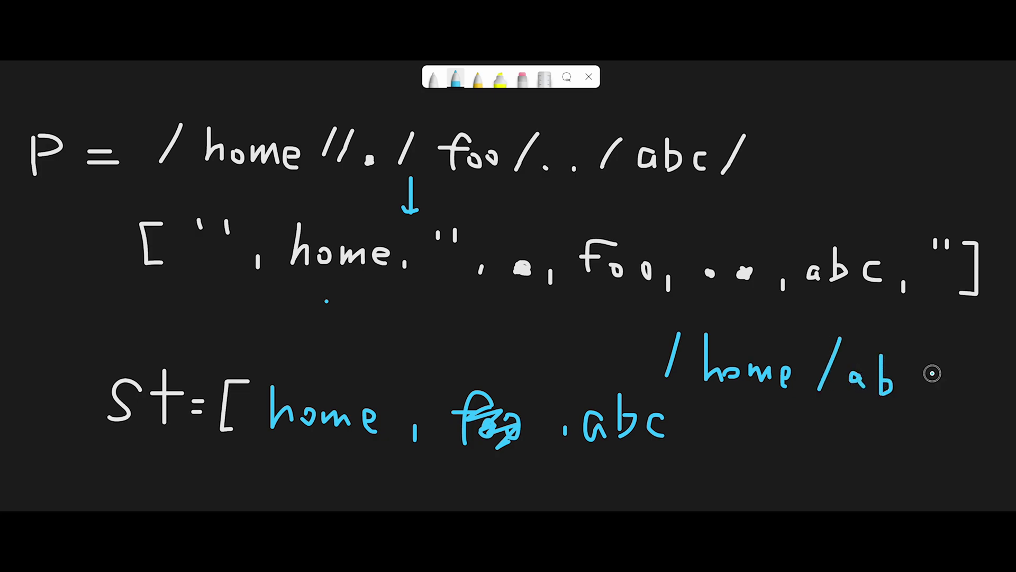
left_click_drag(933, 370, 935, 392)
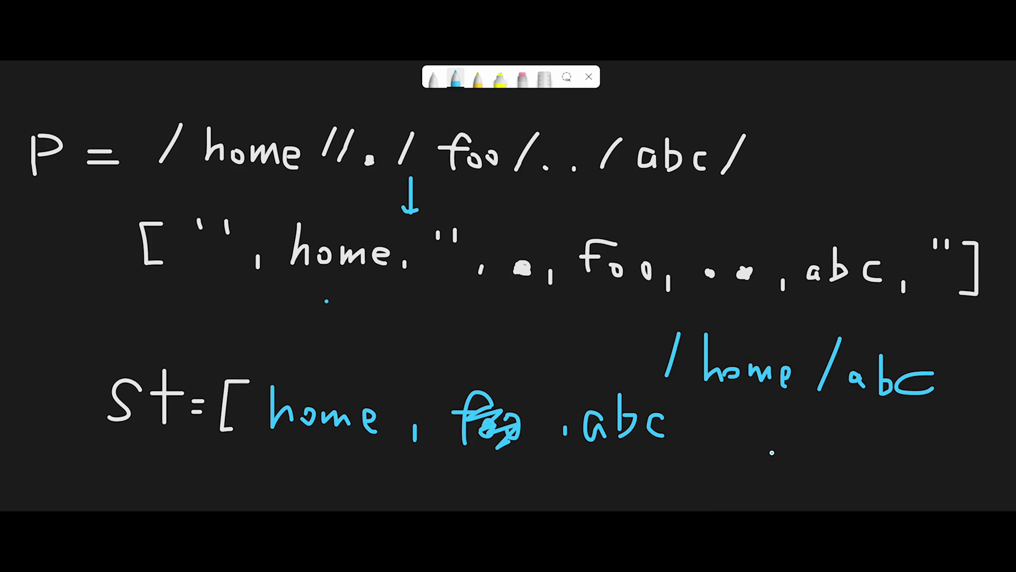
mouse_move(873, 410)
left_mouse_down()
mouse_move(659, 321)
mouse_move(976, 359)
mouse_move(877, 416)
left_mouse_up()
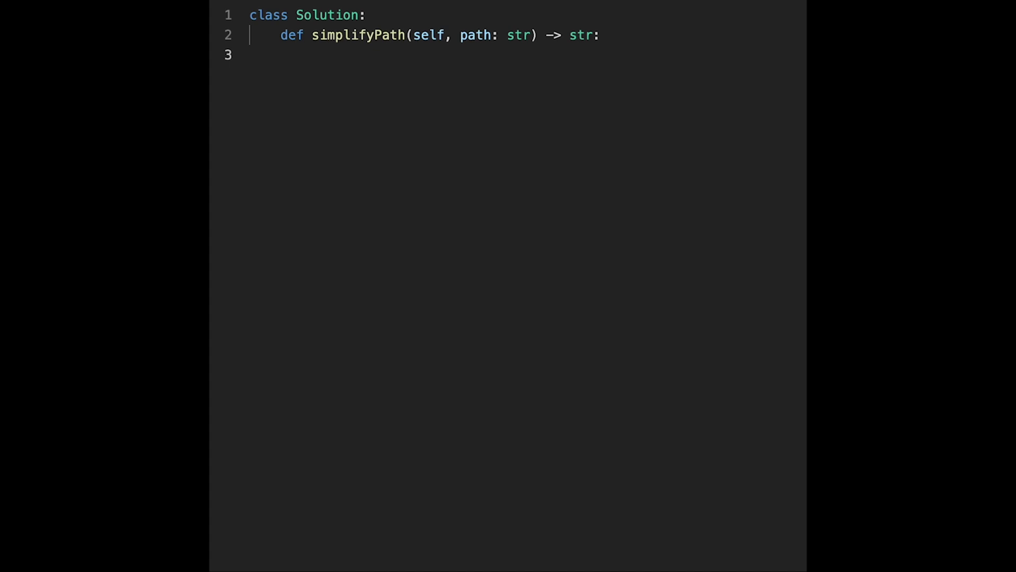
type("co")
type("mpon")
type("ents = ")
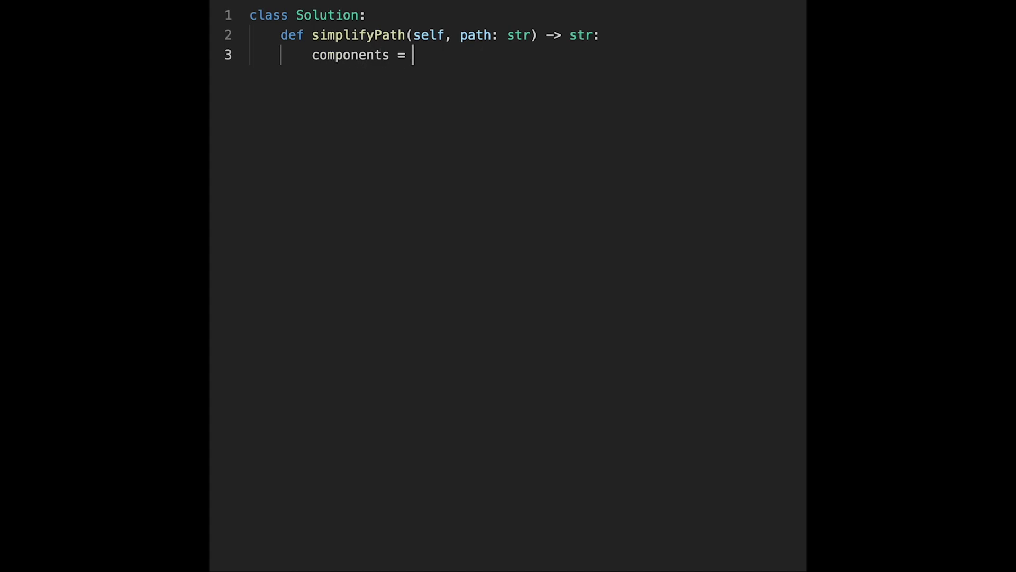
type("path.")
type("split(")
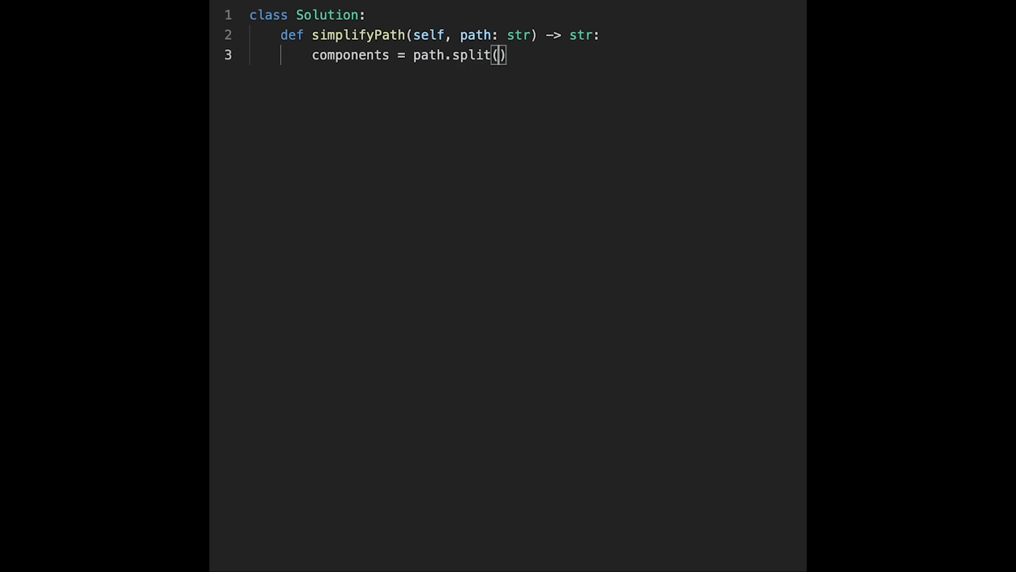
type("\"/")
Split the path on '/' and initialise an empty stack st.
key("Right")
key("Right")
key("Return")
type("st ")
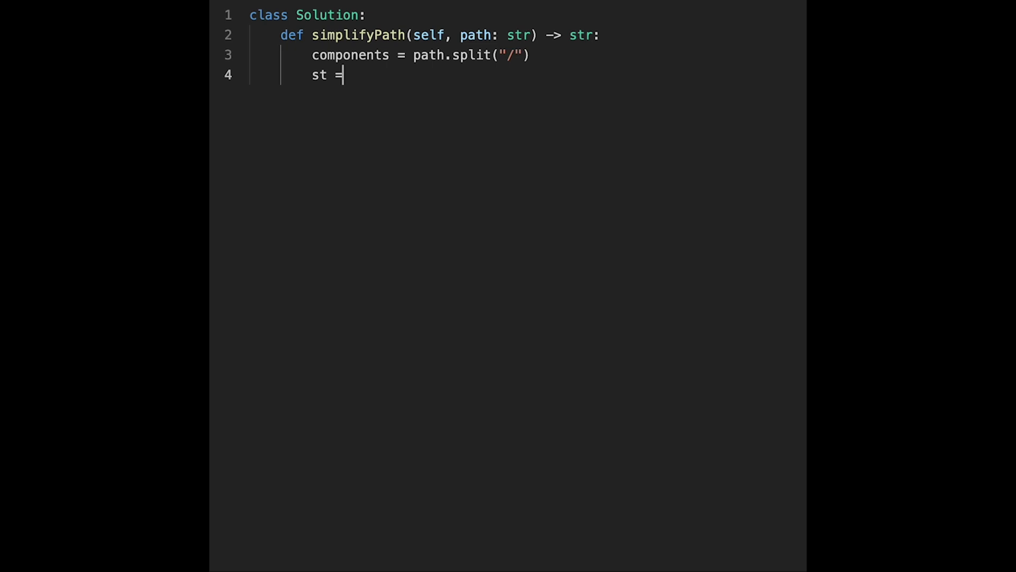
type("= [")
key("Right")
key("Return")
key("Return")
type("for ")
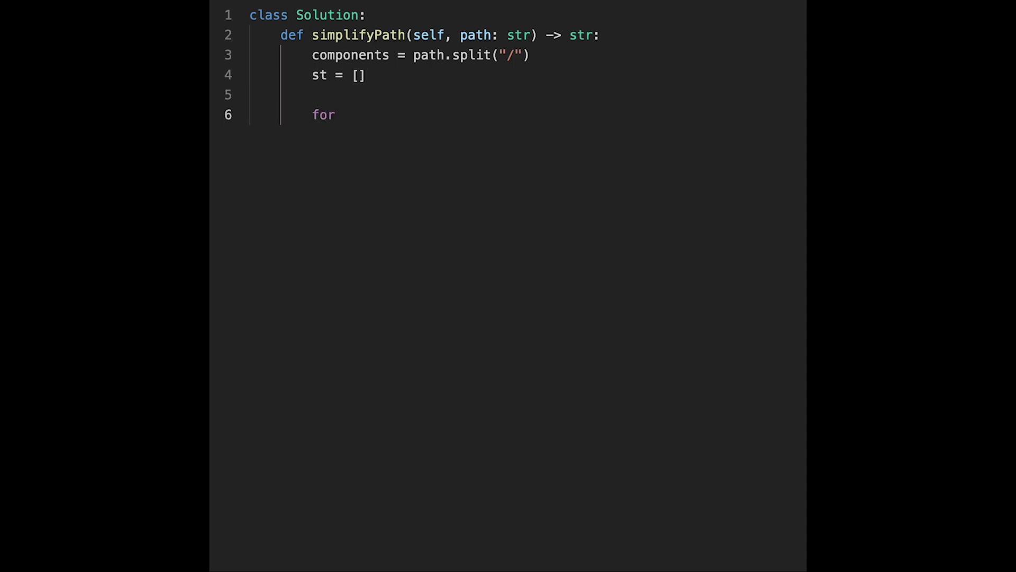
type("cop")
Loop over the components, skipping empty and '.' parts with continue.
key("BackSpace")
type("mp i")
type("n comp")
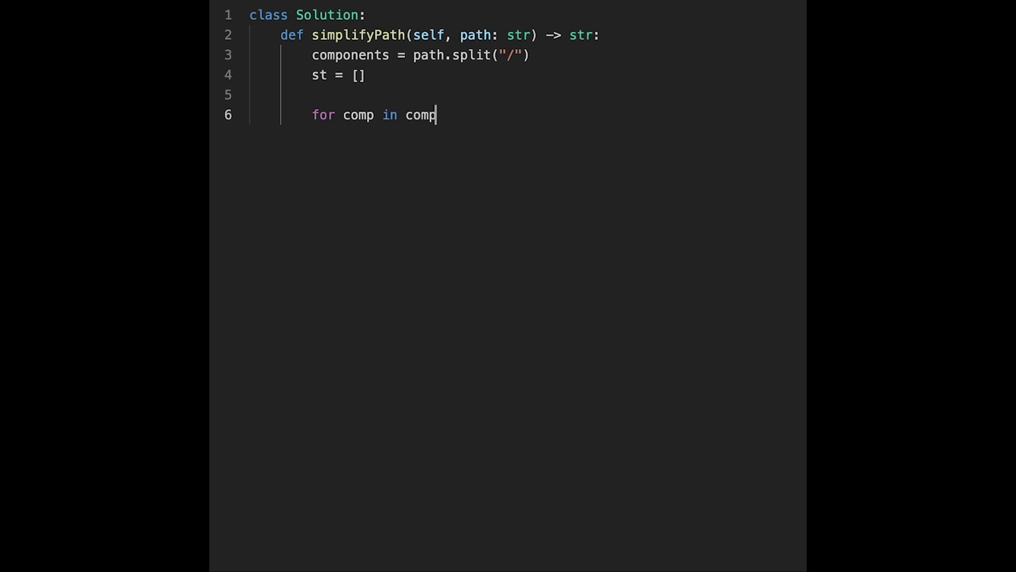
type("onents:")
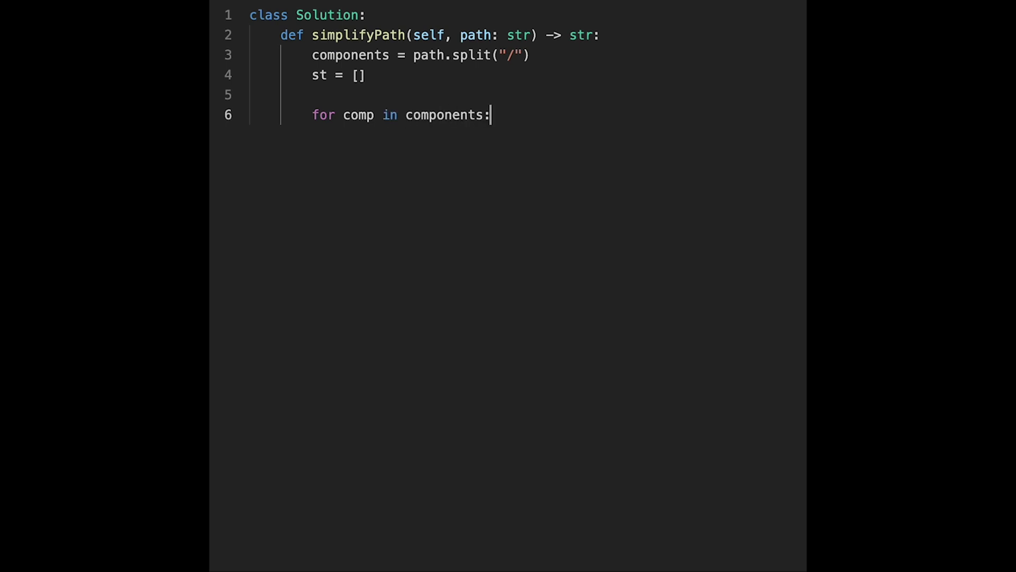
key("Return")
type("if com")
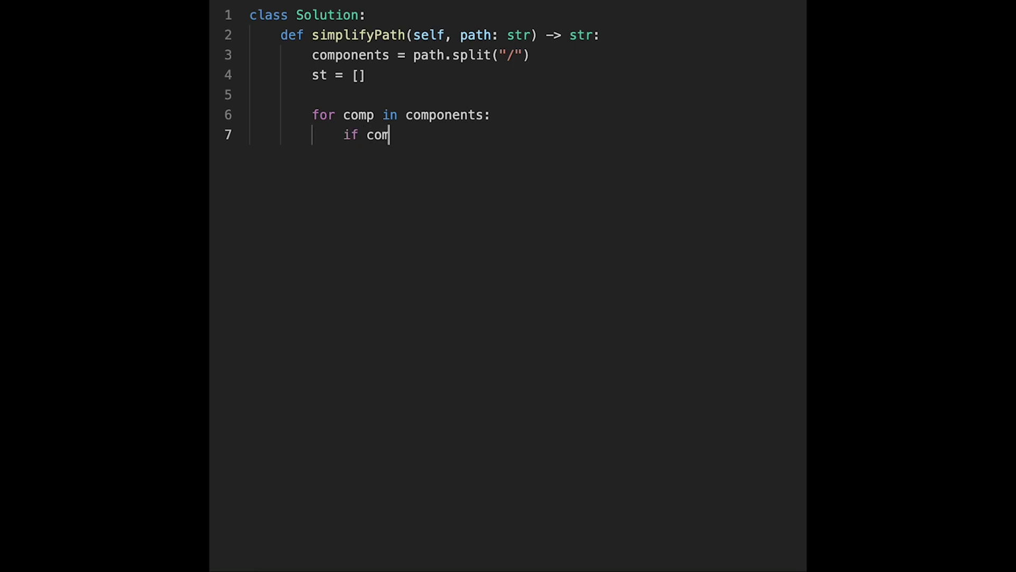
type("p == ")
type("\"\" or")
type(" comp ")
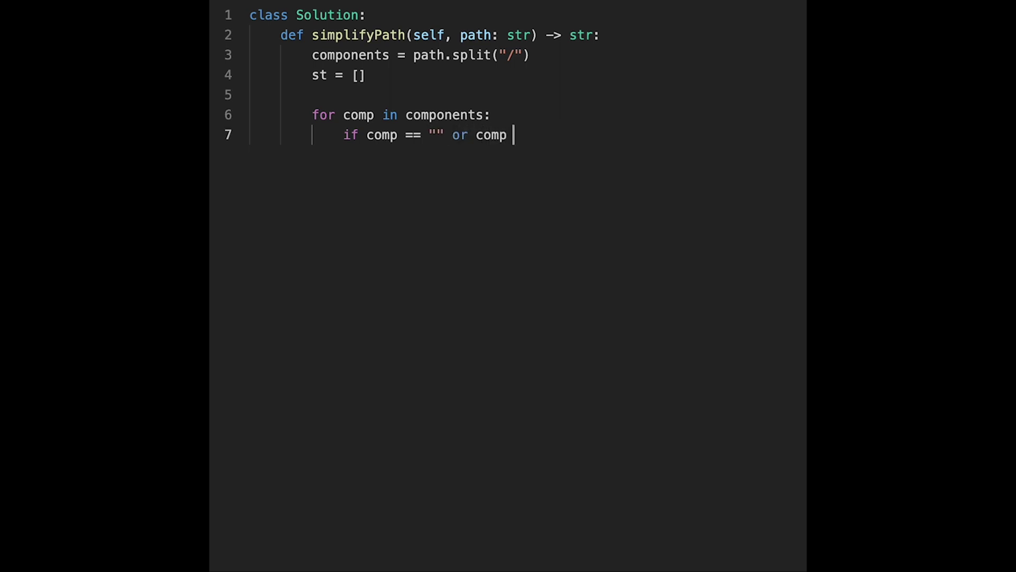
type("== ")
type("\"\"")
type(".\":")
key("Return")
type("conti")
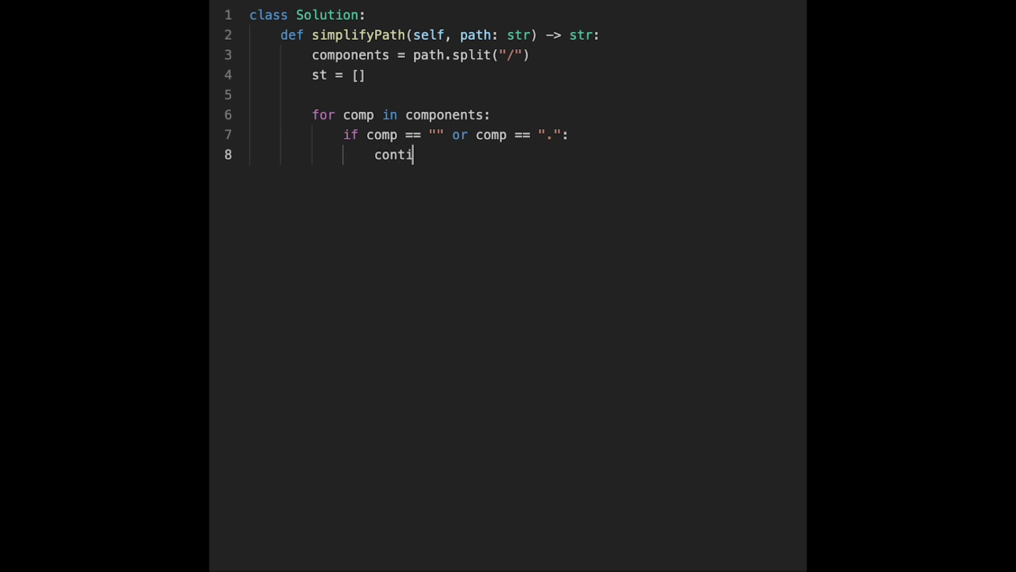
type("nue")
key("Return")
key("BackSpace")
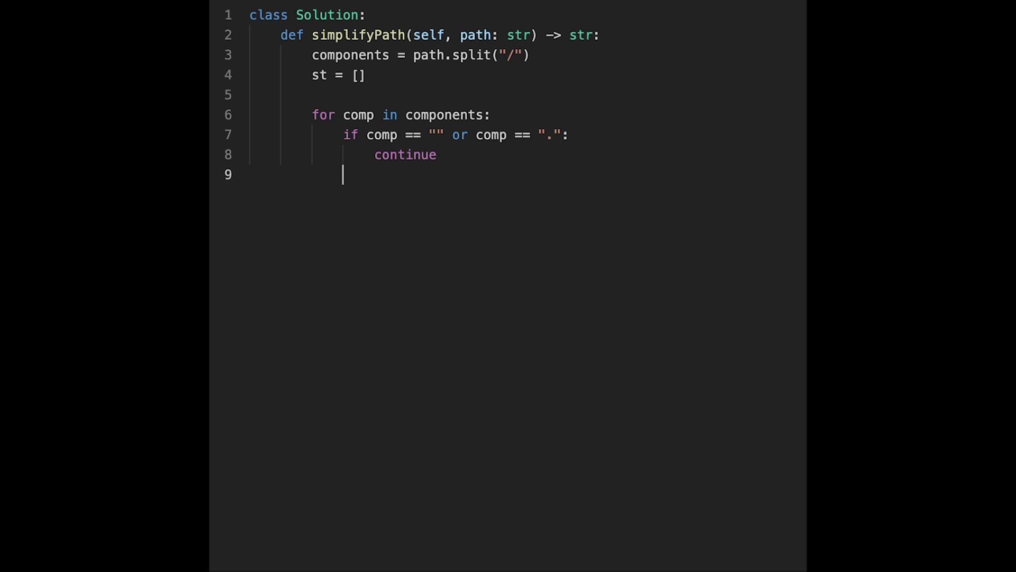
type("if")
Add a blank line and complete the condition checking for '..' components.
key("Home")
key("Return")
key("End")
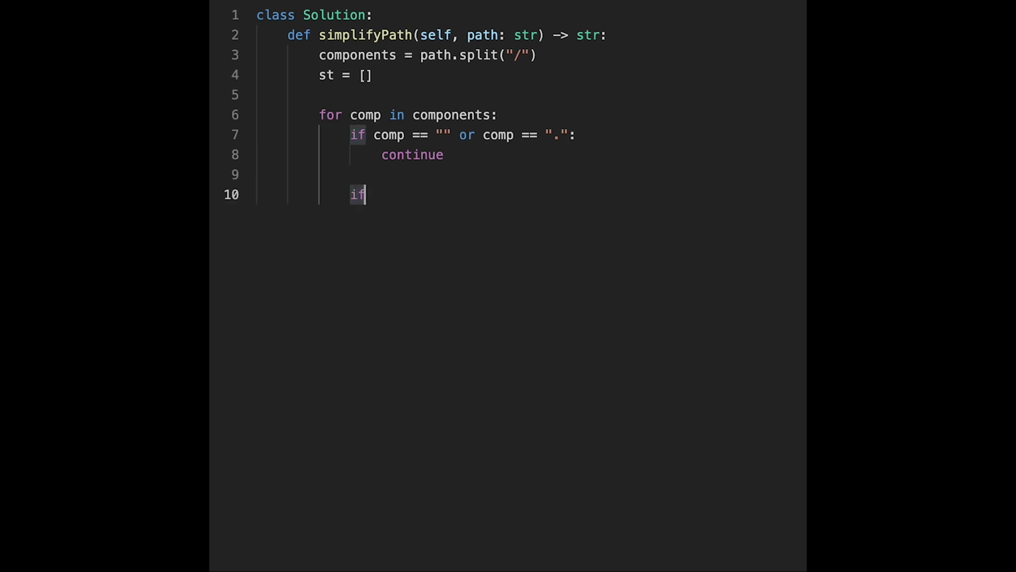
type(" comp")
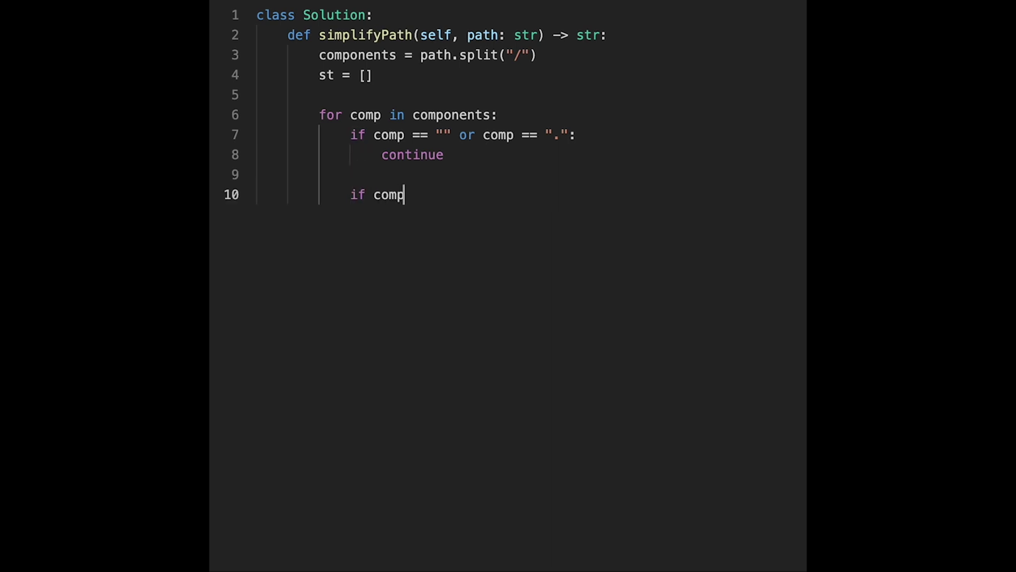
type(" == \"")
type("..")
key("Right")
type(":")
key("Return")
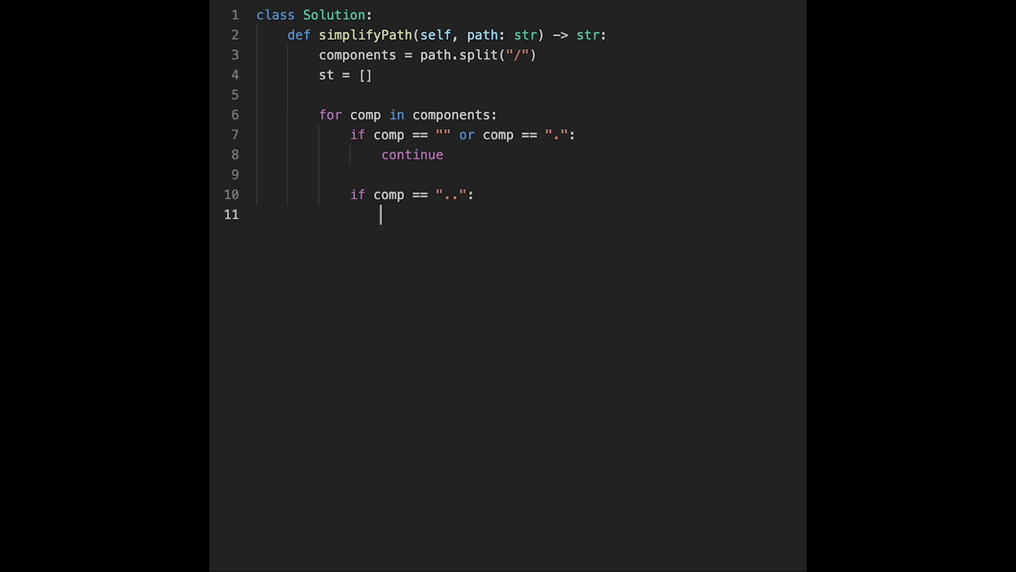
type("if")
type(" stack")
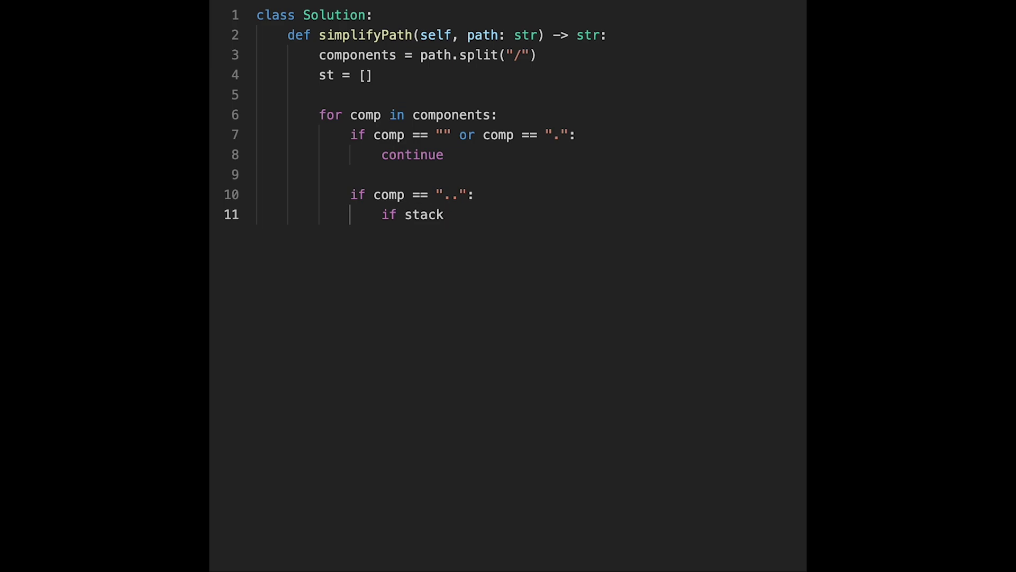
Under the '..' check, add 'if st:' with st.pop(), renaming stack to st.
type(":")
key("Return")
type("sta")
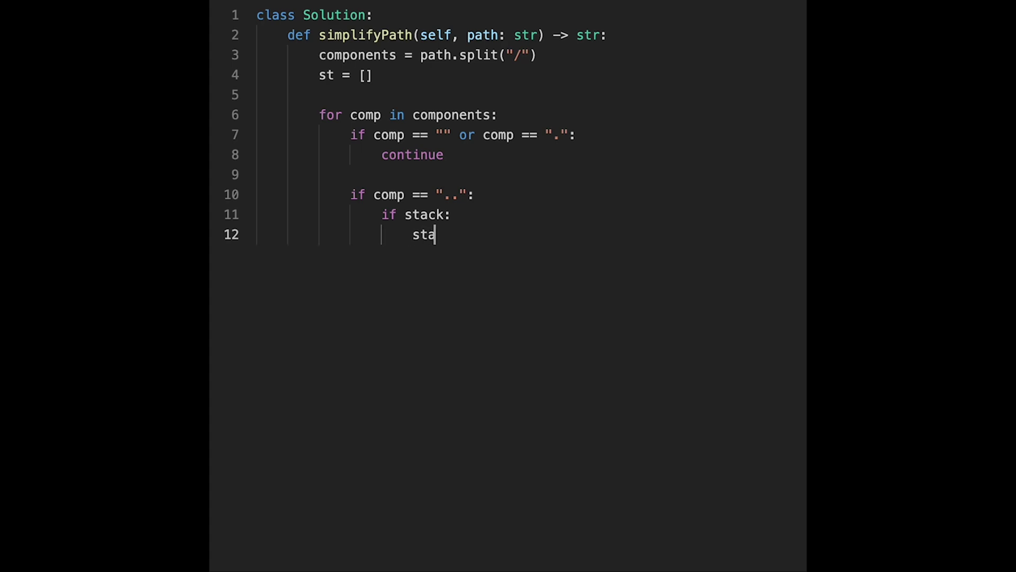
key("BackSpace")
key("BackSpace")
key("Up")
key("BackSpace")
key("BackSpace")
key("BackSpace")
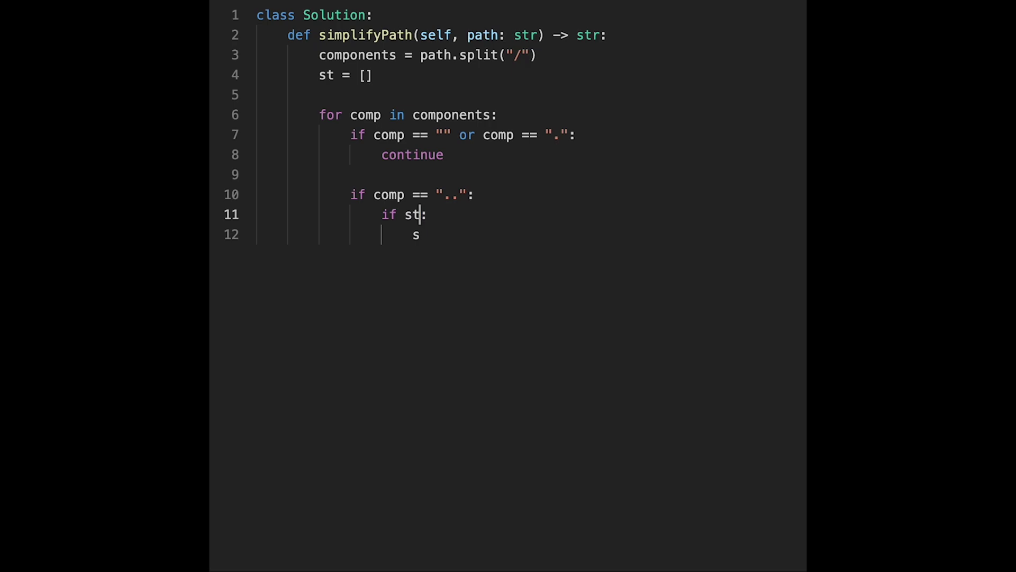
key("Down")
type("t.po")
type("p()")
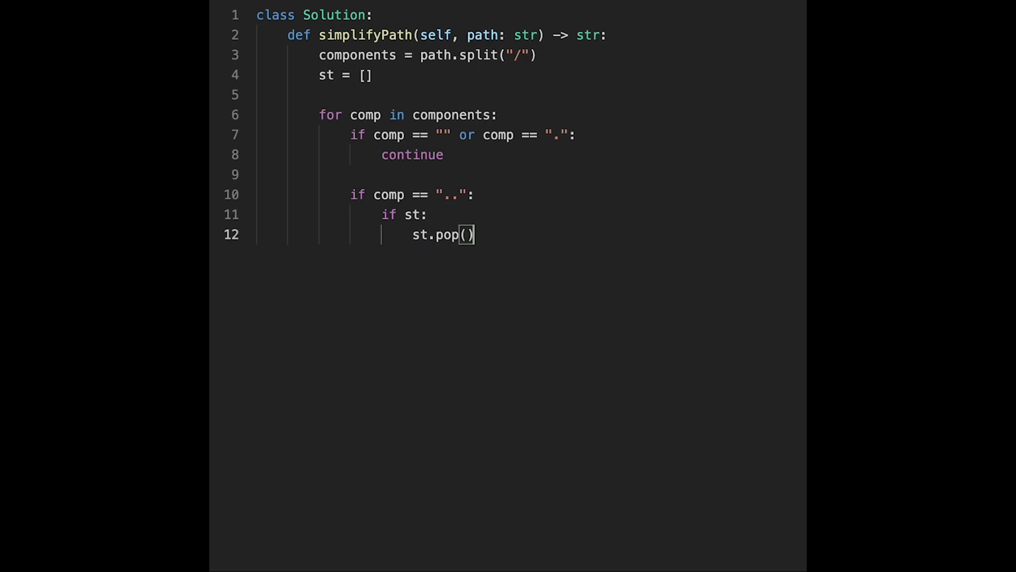
key("Return")
key("BackSpace")
type("else:")
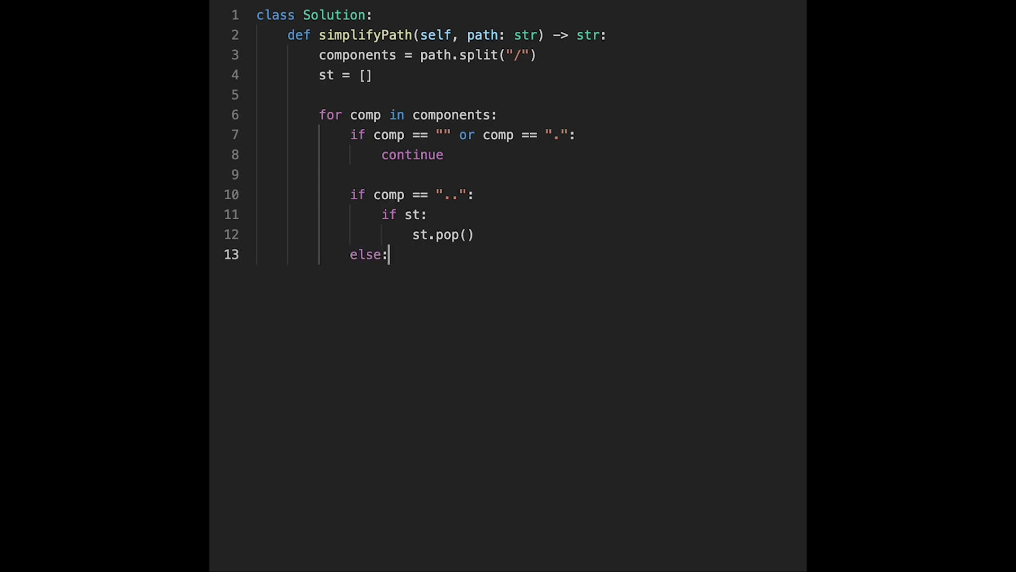
Add an else branch calling stack.append(comp), followed by a blank line.
key("Return")
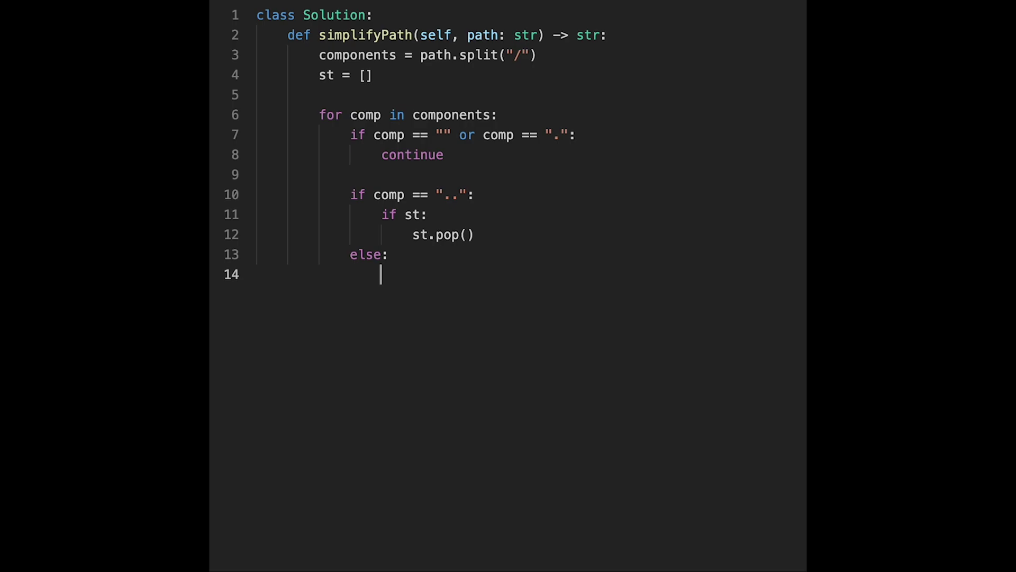
type("stack.")
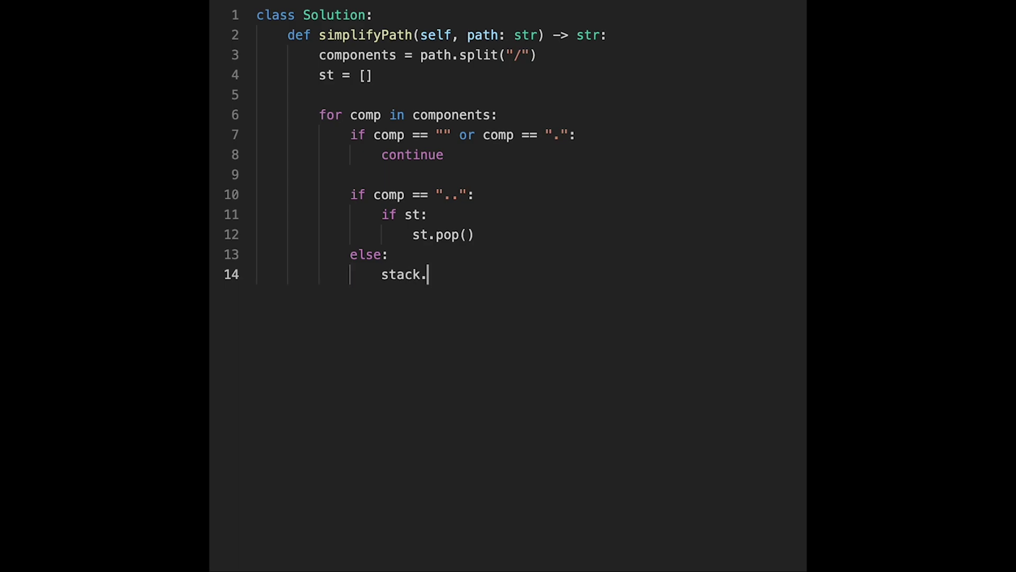
type("appen")
type("d")
type("(")
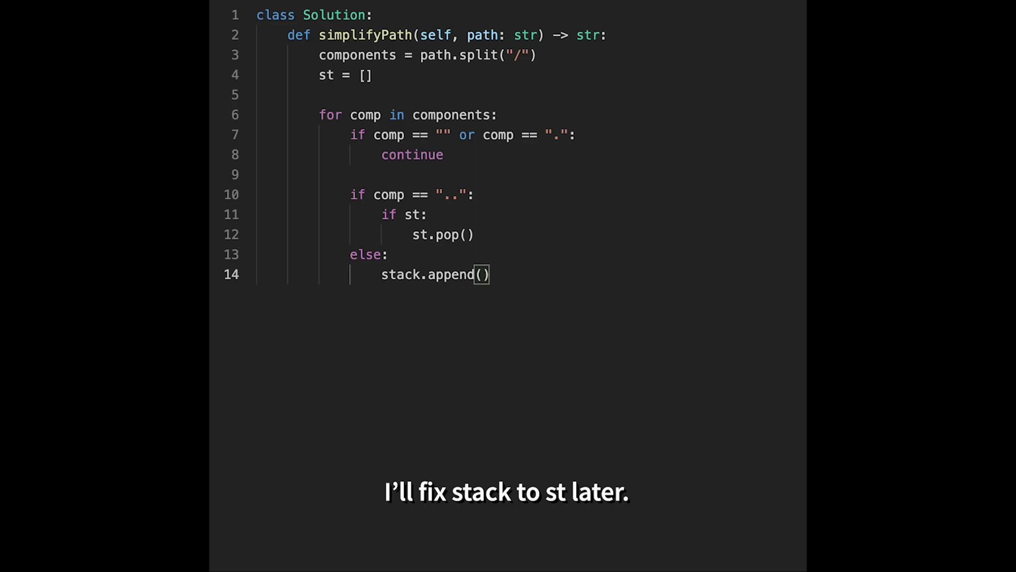
type("comp")
key("Right")
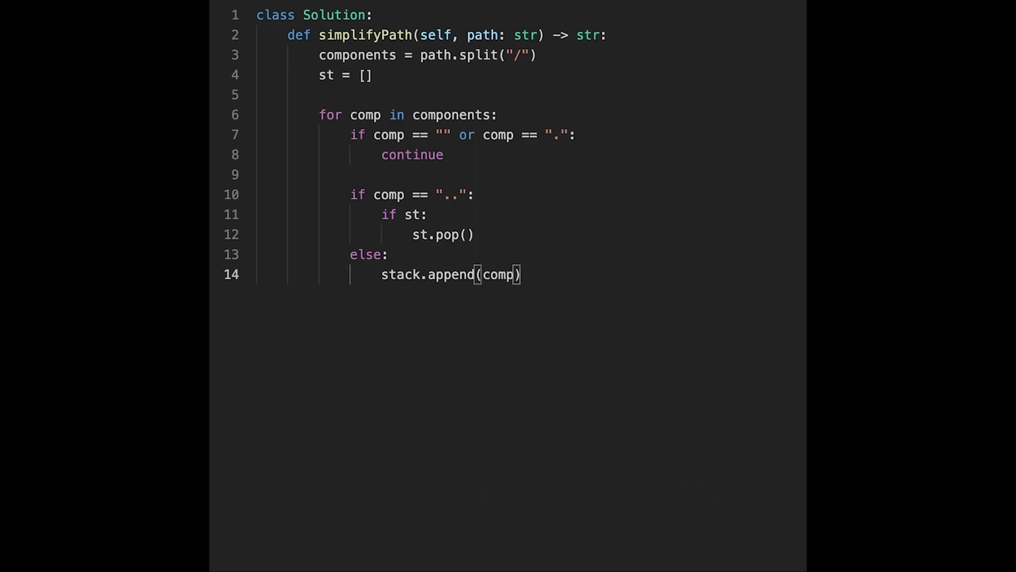
key("Return")
key("BackSpace")
key("BackSpace")
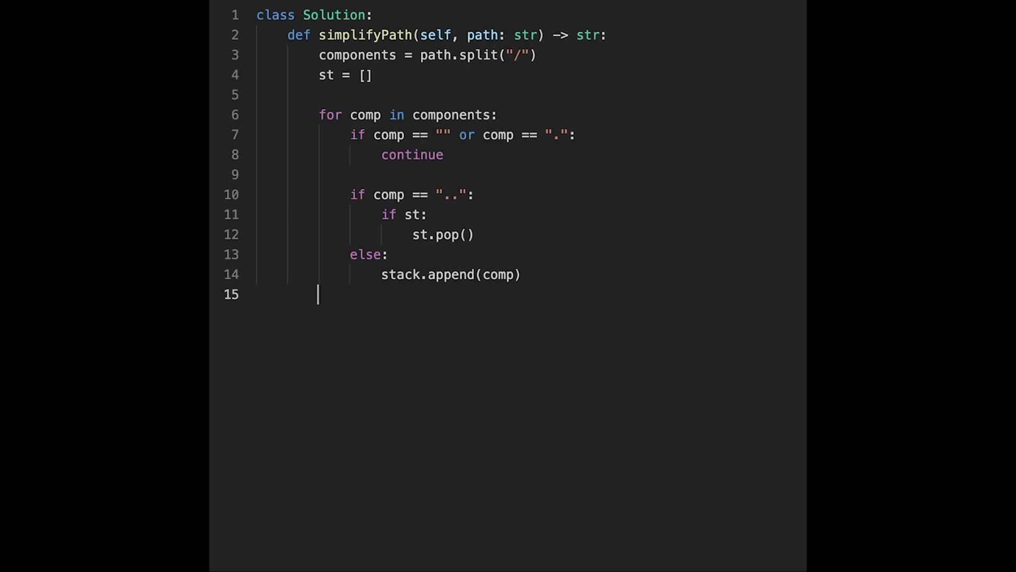
Return "/" + "/".join(st) from the method.
key("Return")
type("retu")
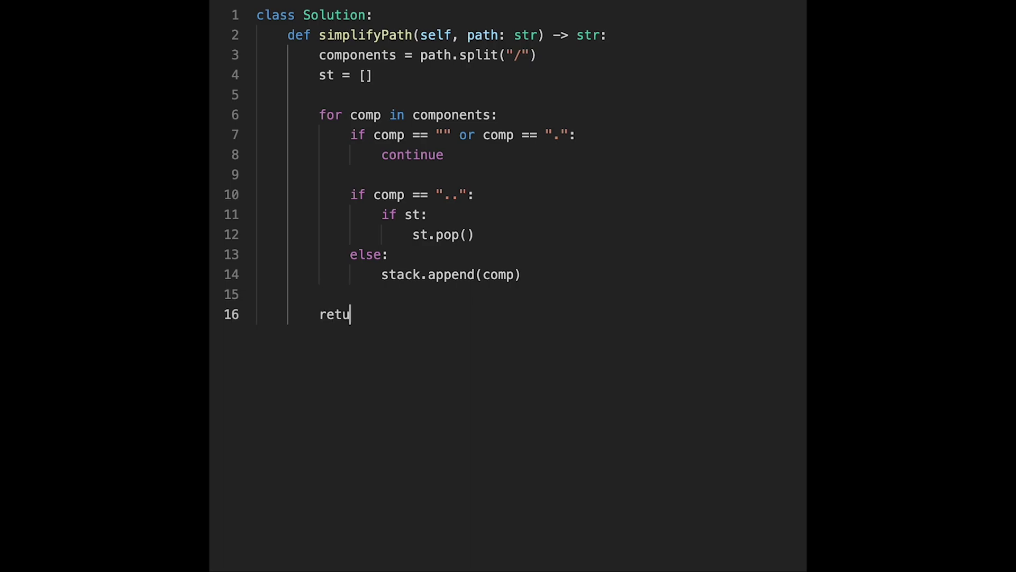
type("rn")
type("\"\"")
key("Left")
type("/")
key("Right")
type("+ ")
type("\"\"")
key("Left")
type("/")
key("Right")
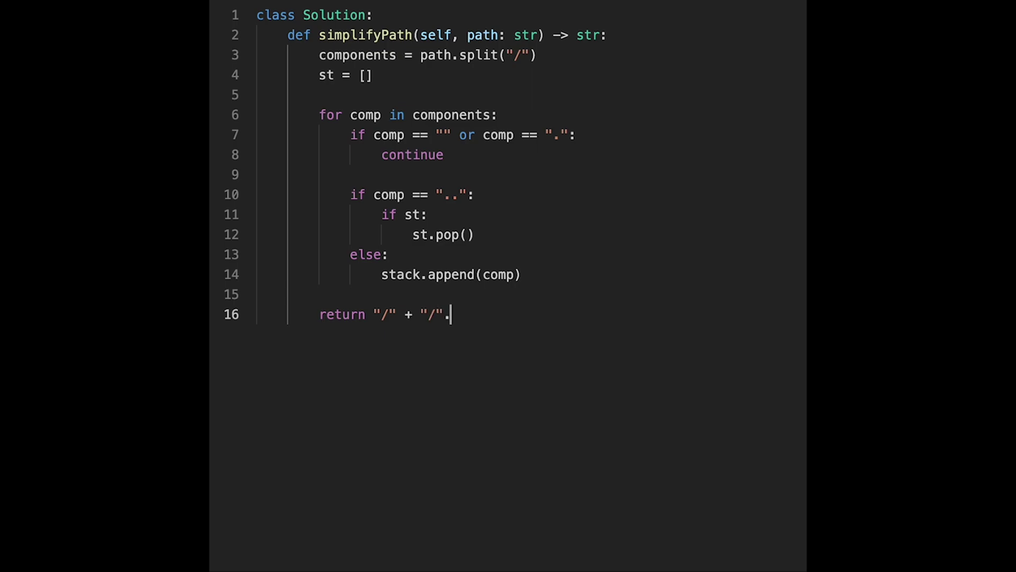
type(".join(")
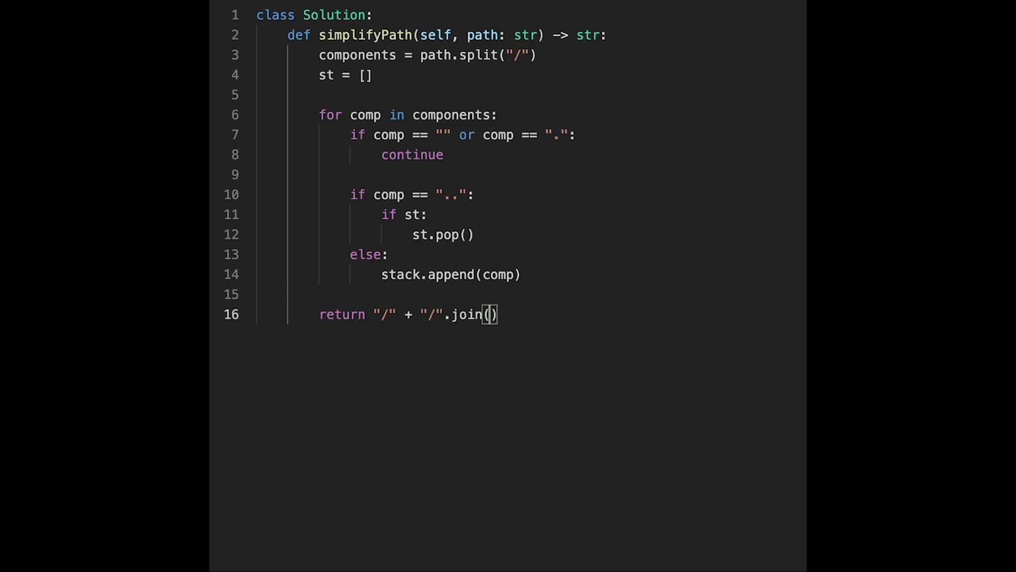
type("st")
key("Right")
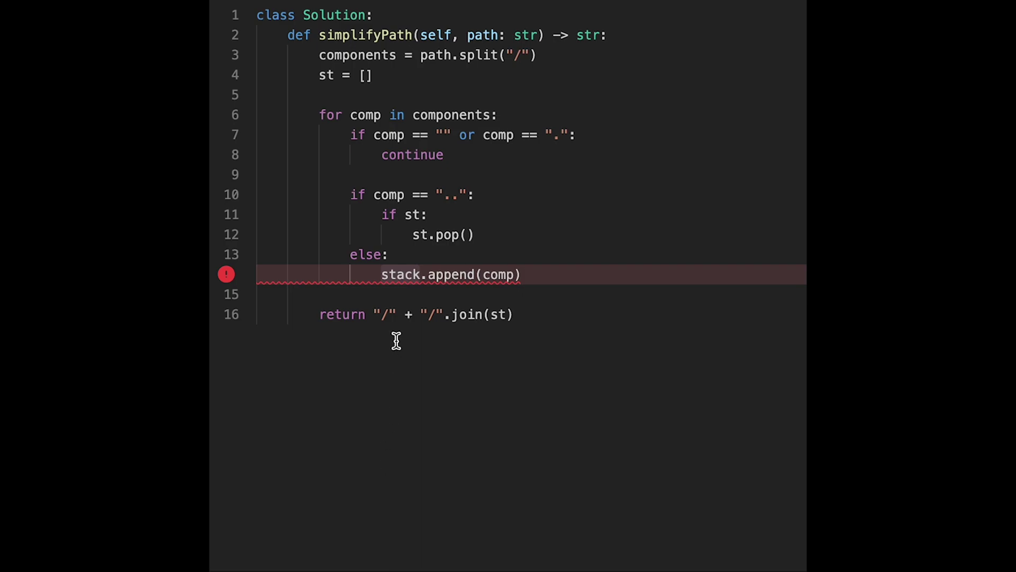
Select 'stack' in the line 14 append call to replace it with st.
double_click(394, 273)
type("st")
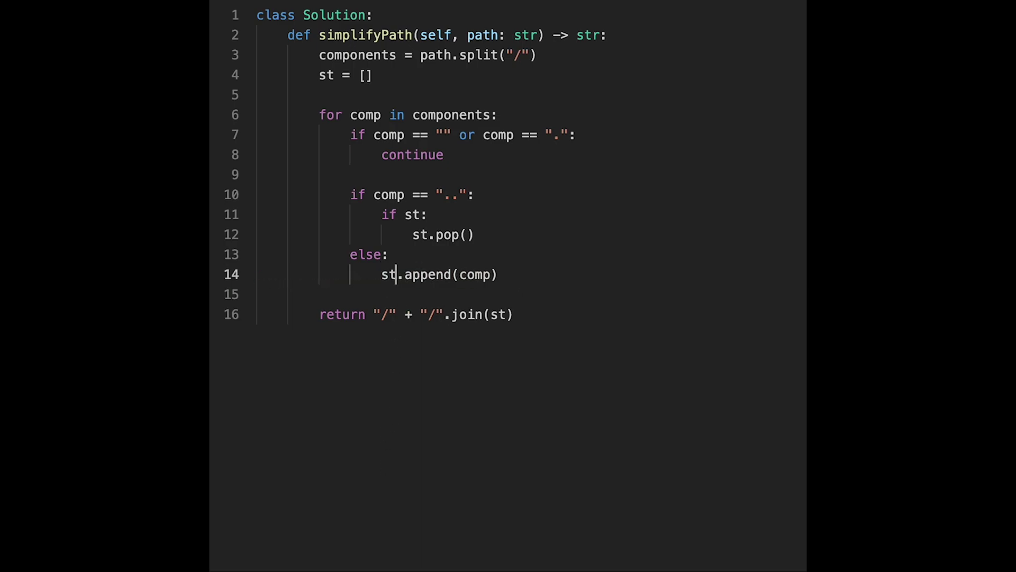